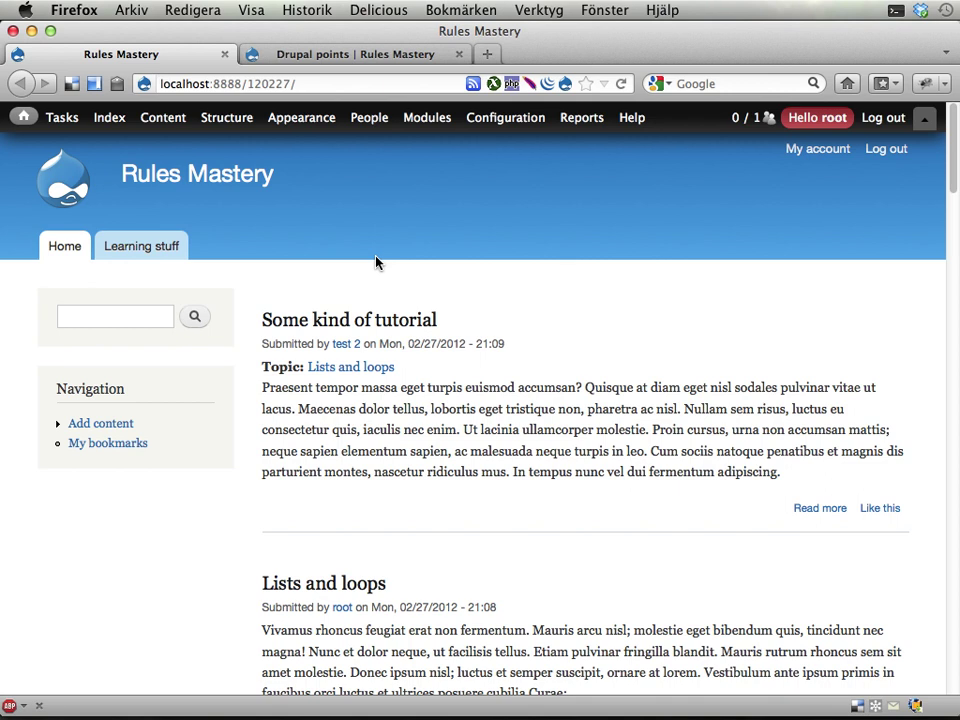
Review the point limits and assigned roles of the levels on the Drupal points configuration page.
click(357, 56)
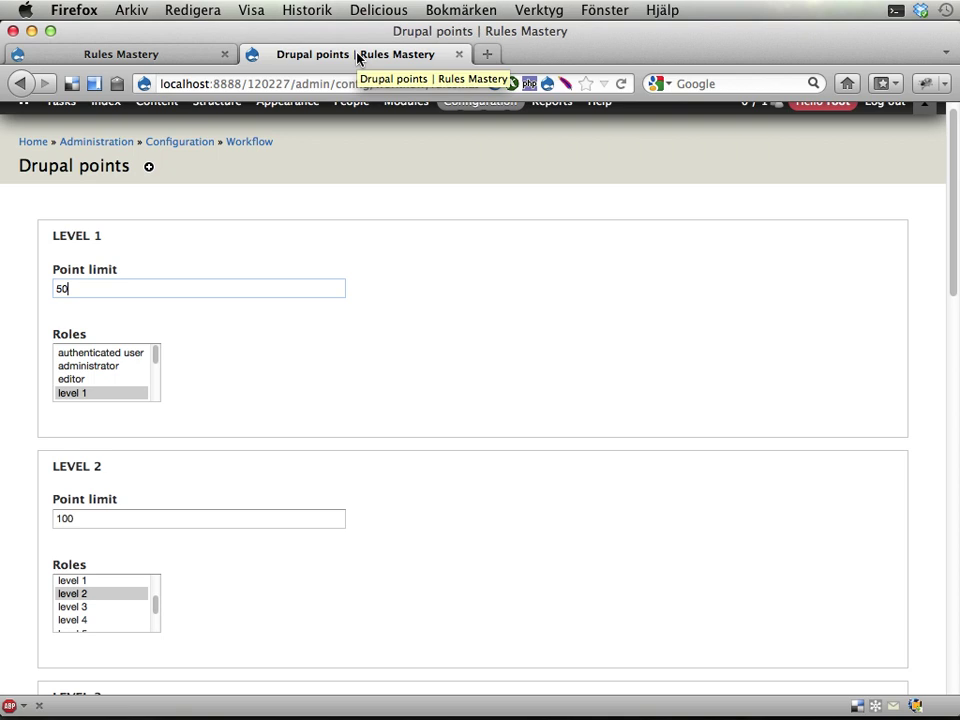
scroll(341, 321, up, 1)
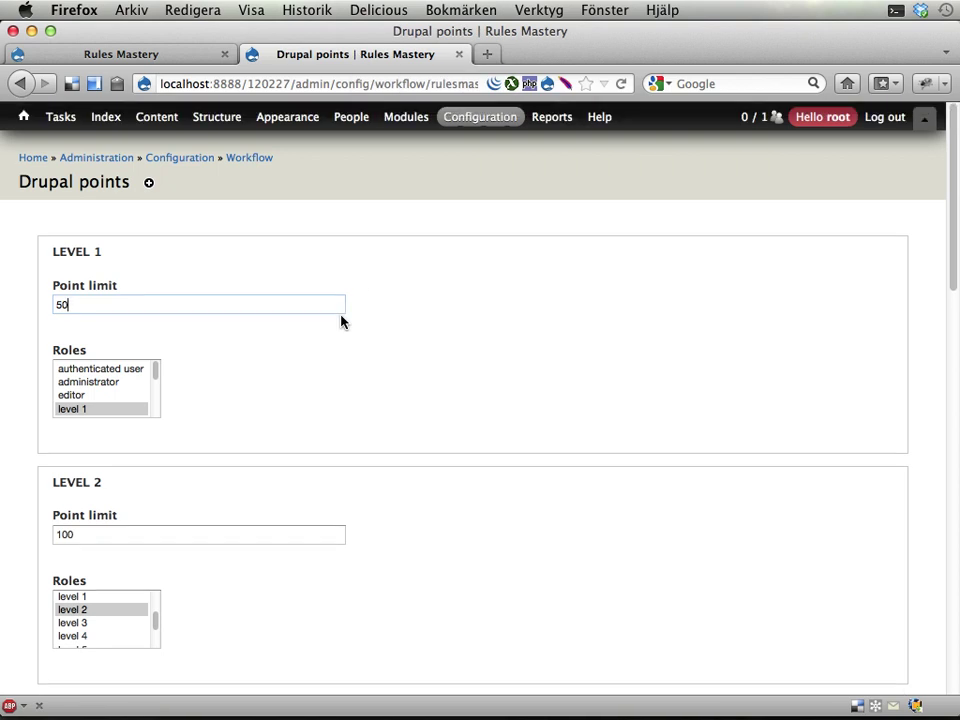
scroll(250, 340, down, 2)
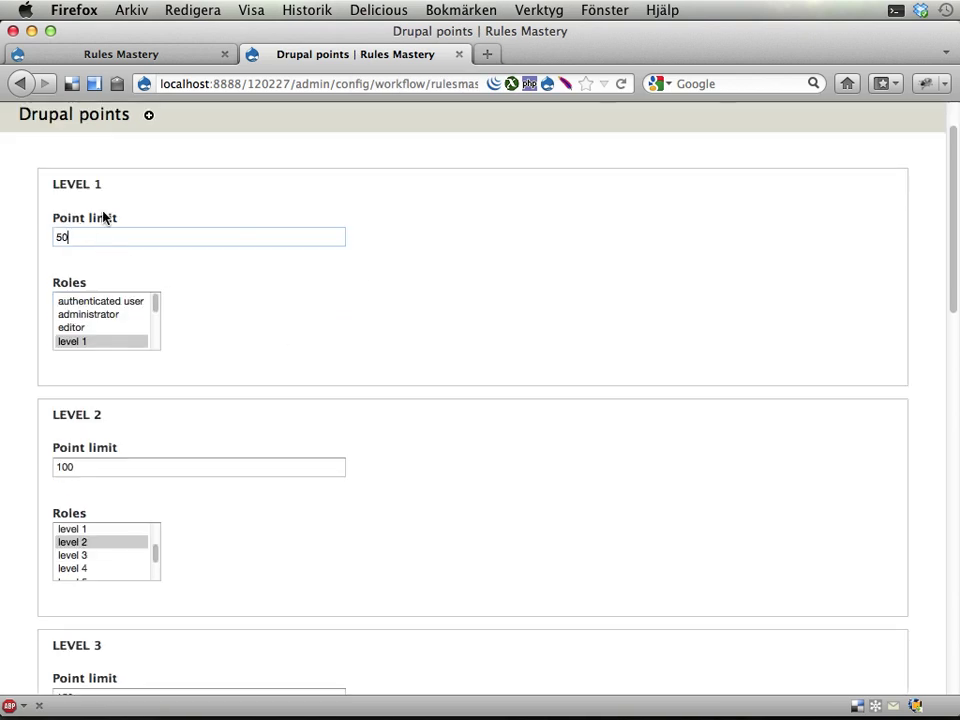
scroll(116, 525, down, 2)
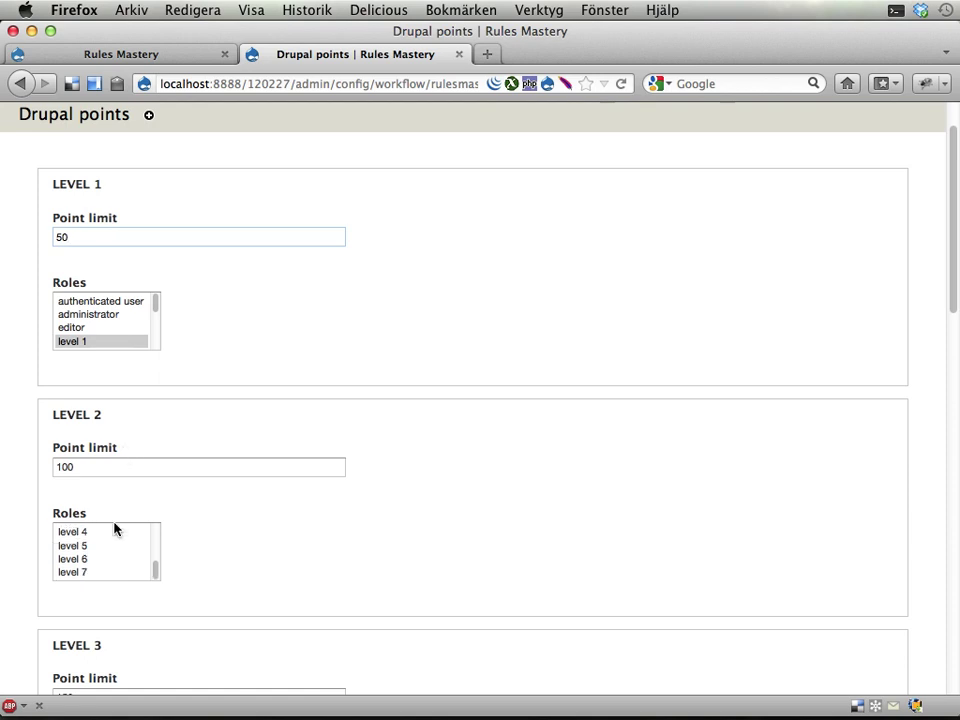
scroll(281, 555, down, 10)
scroll(486, 506, down, 8)
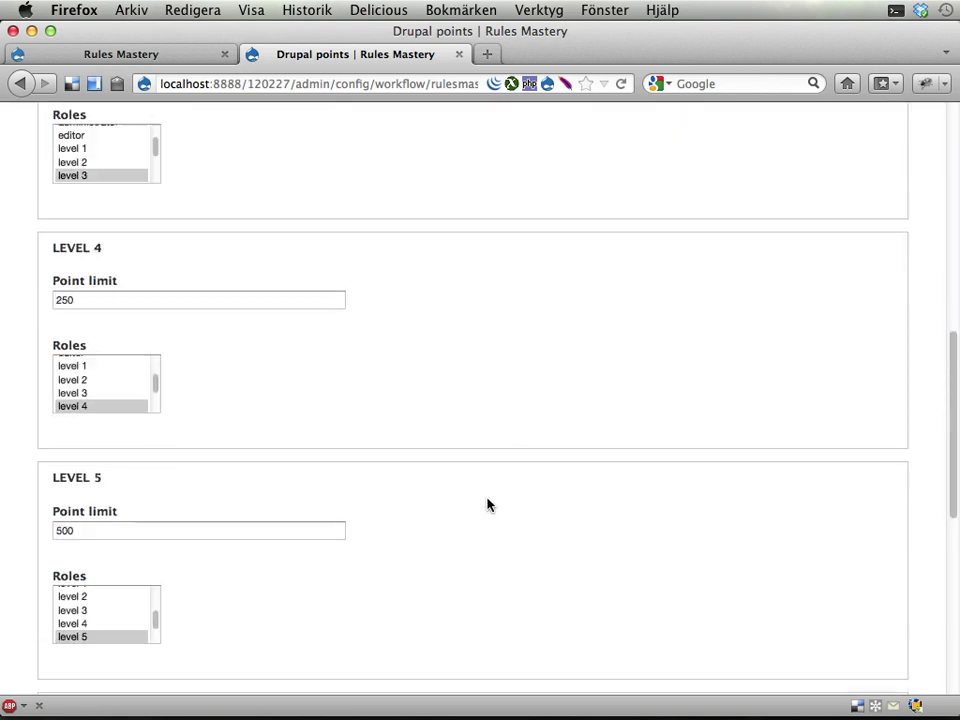
scroll(486, 506, up, 15)
scroll(487, 504, up, 2)
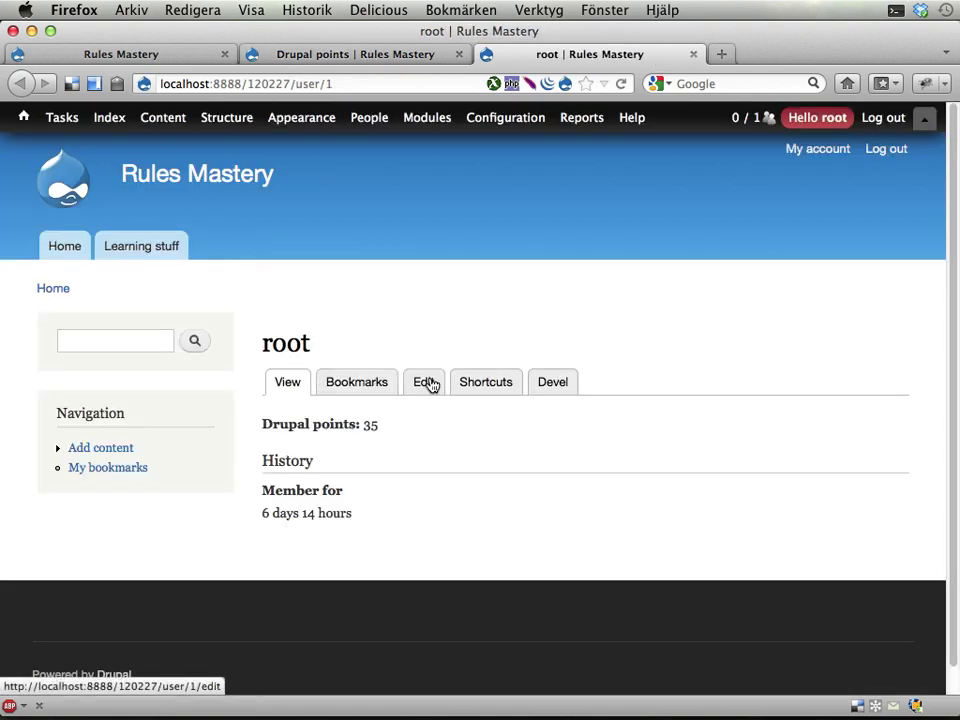
Open the root account for editing, set its Drupal points to 75 and save the account.
click(424, 382)
scroll(503, 452, down, 15)
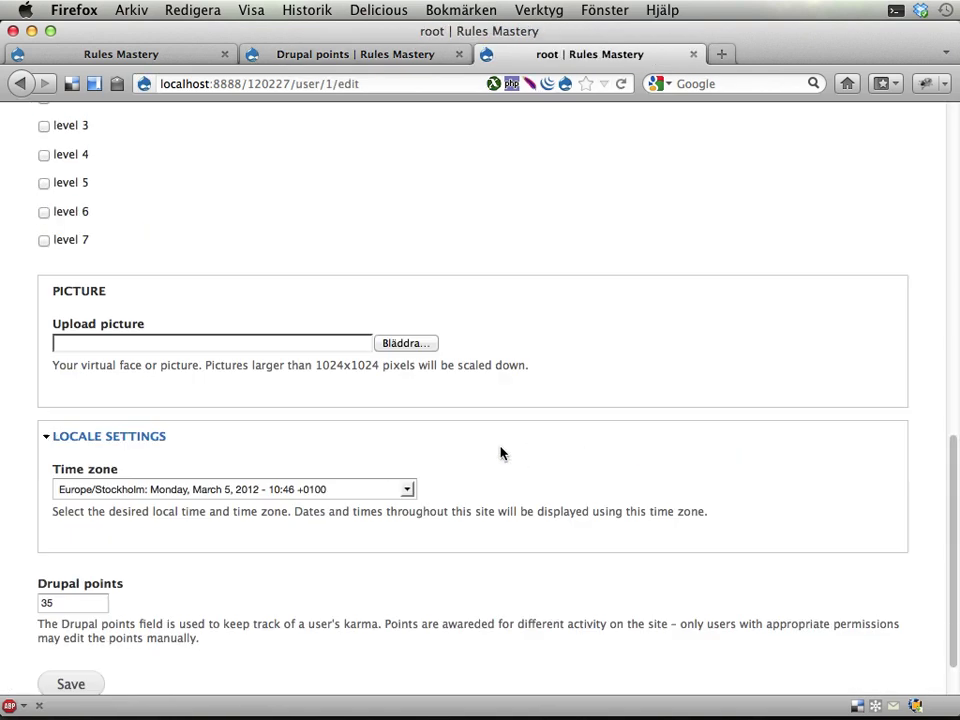
scroll(313, 553, up, 5)
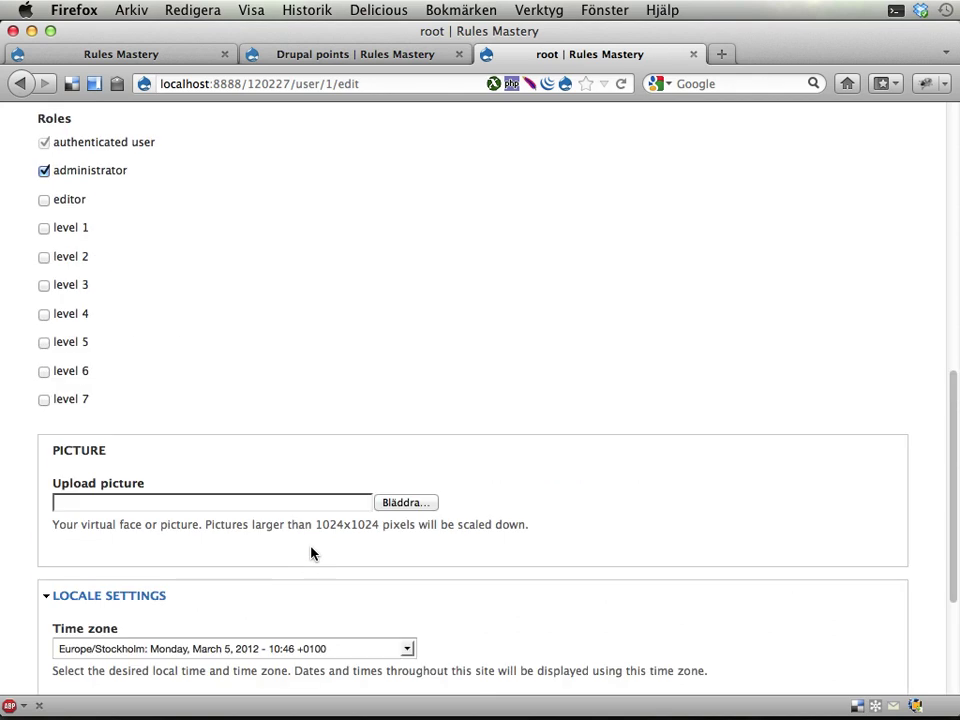
scroll(321, 501, down, 5)
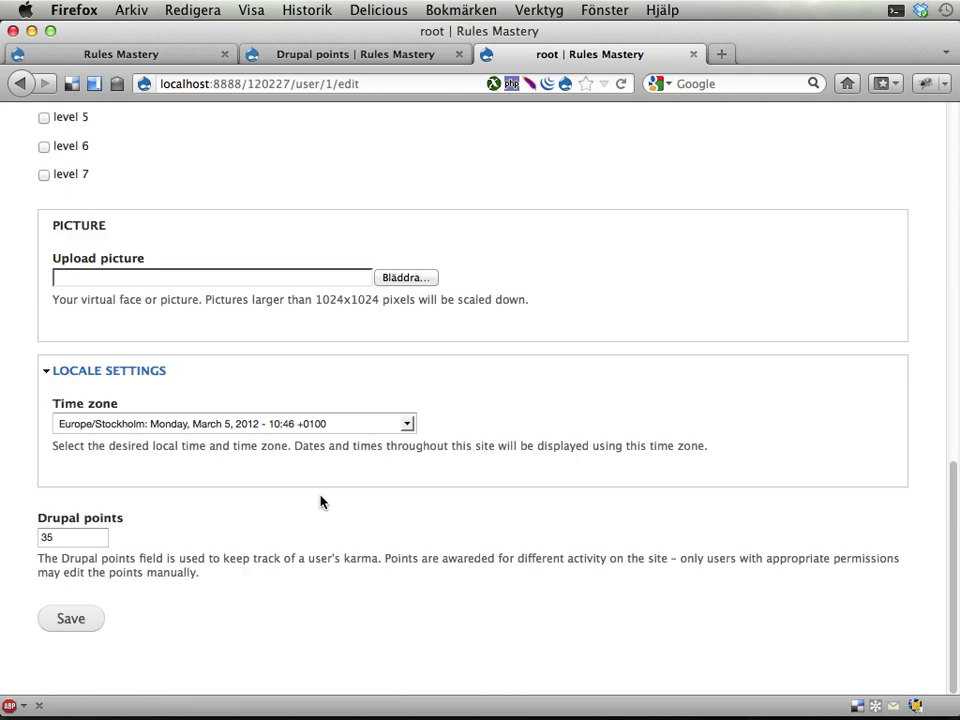
drag(79, 538, 34, 538)
text(75)
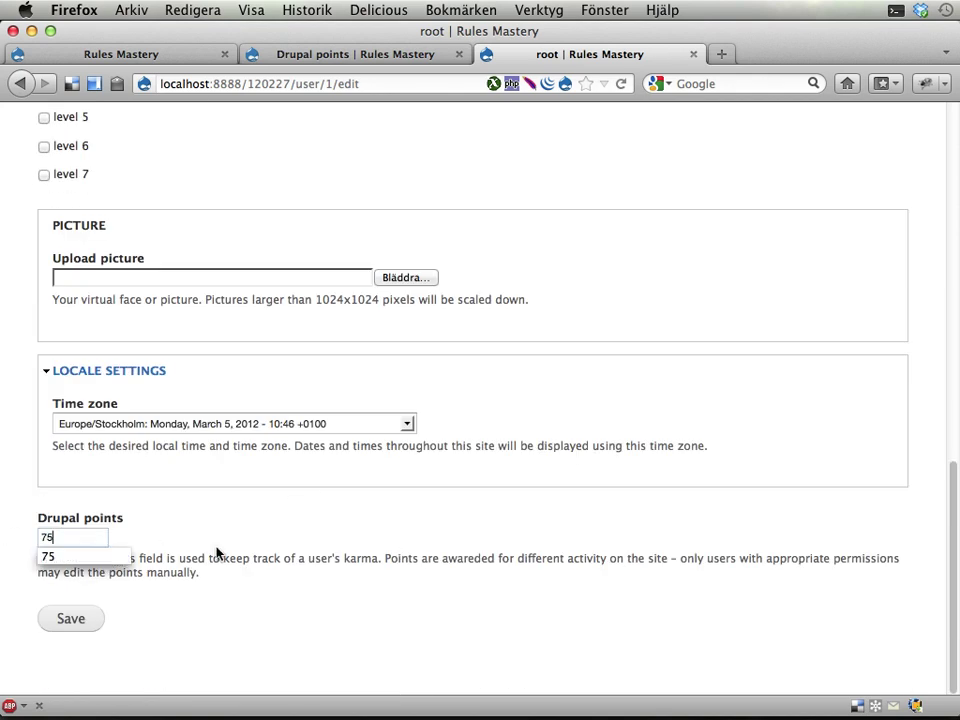
click(72, 620)
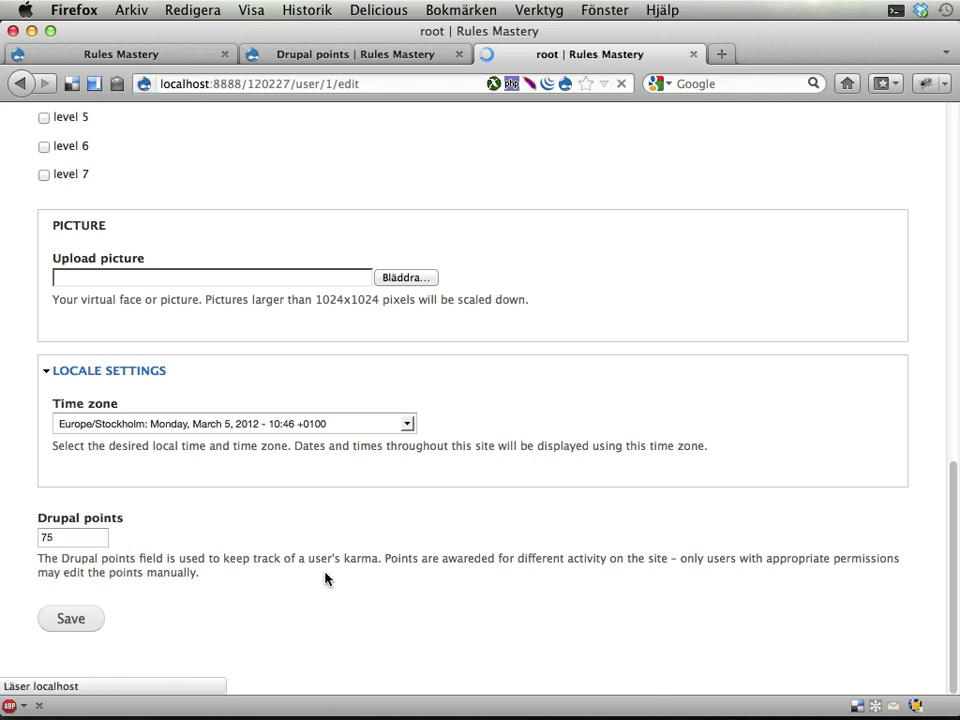
Check the root account's assigned roles and compare them with the Level 1 point limit in the Drupal points settings.
scroll(369, 493, down, 5)
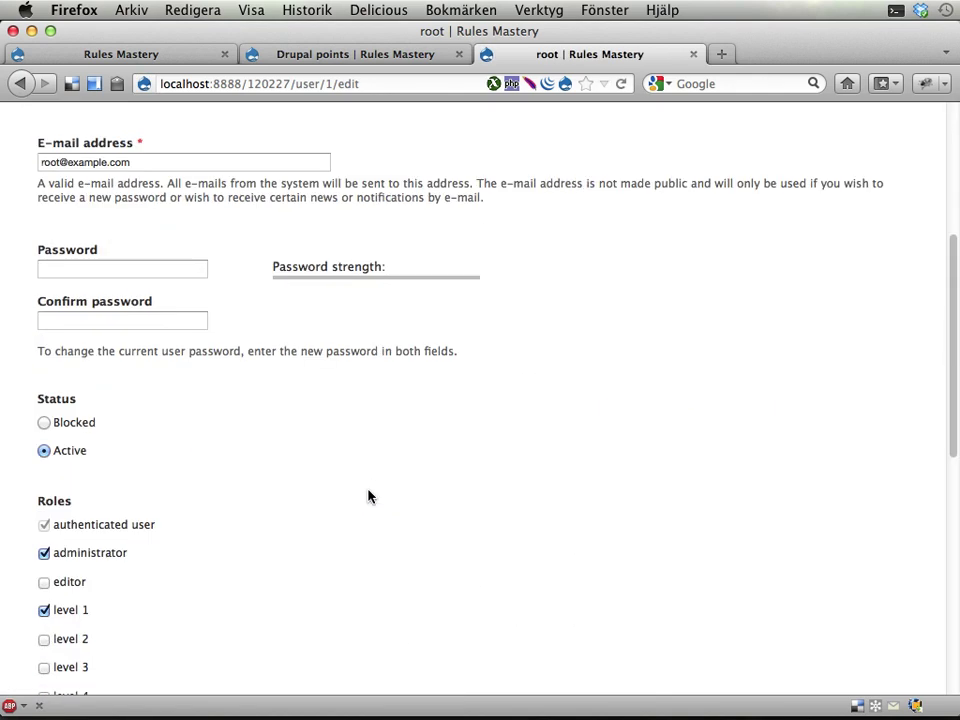
scroll(361, 497, down, 2)
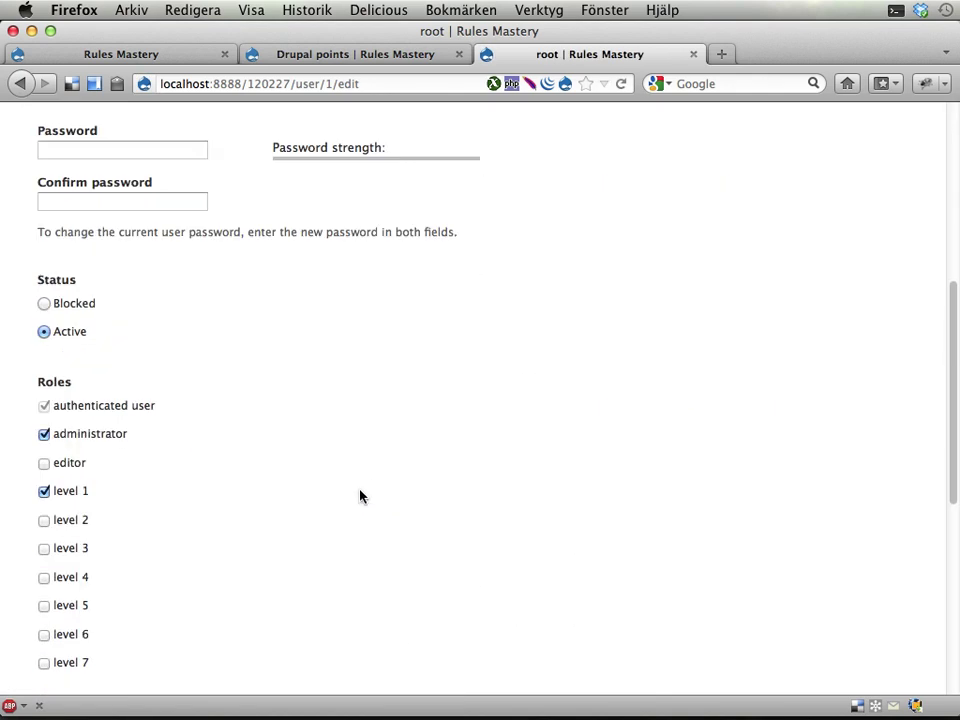
click(352, 60)
drag(129, 300, 26, 296)
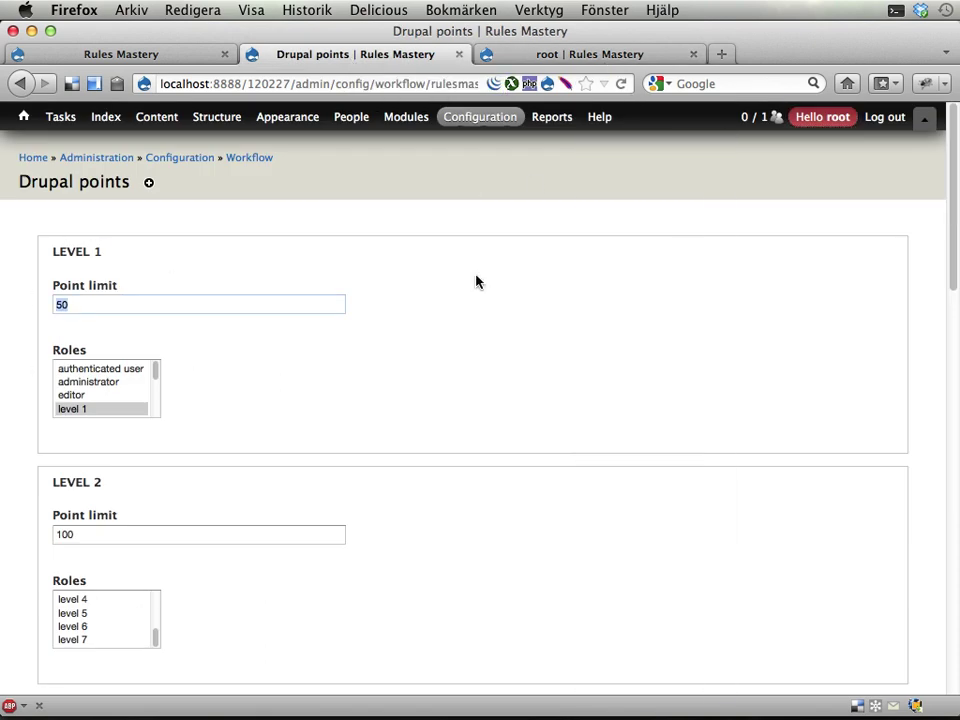
Set the root account's Drupal points to 450, compare with the level limits, save, and check the assigned roles.
click(584, 62)
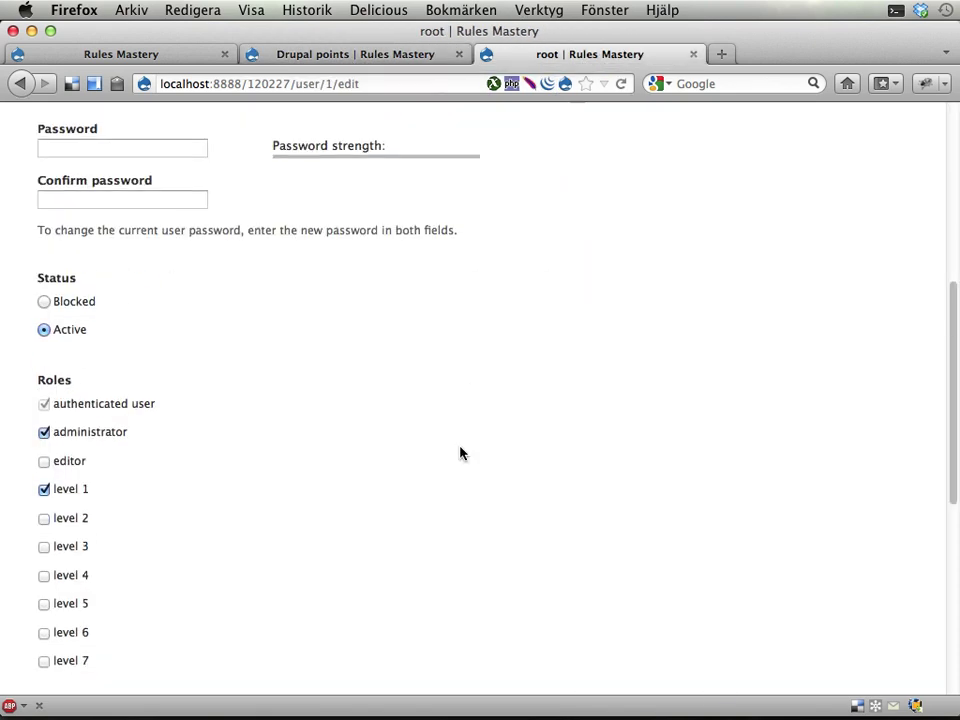
scroll(459, 452, down, 10)
drag(79, 537, 3, 537)
text(450)
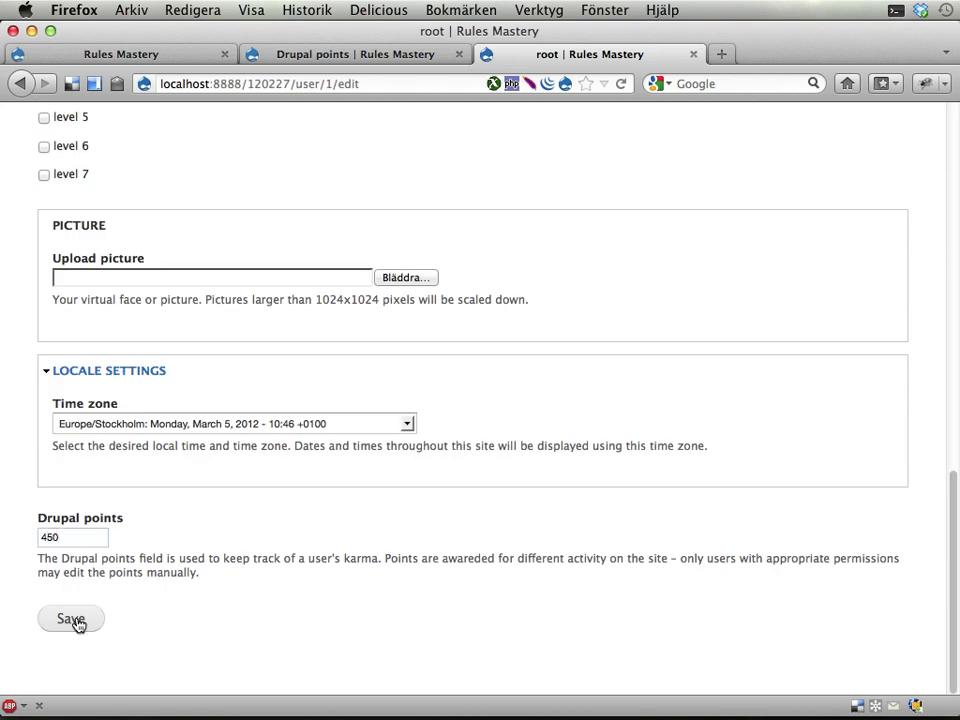
click(326, 56)
scroll(478, 373, down, 5)
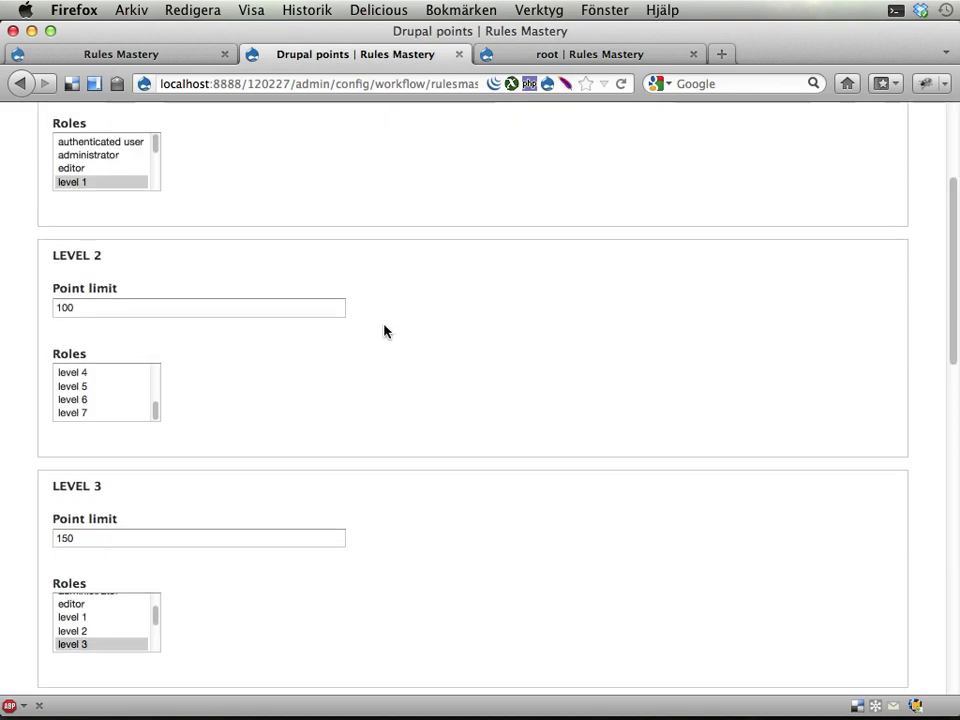
scroll(444, 367, down, 5)
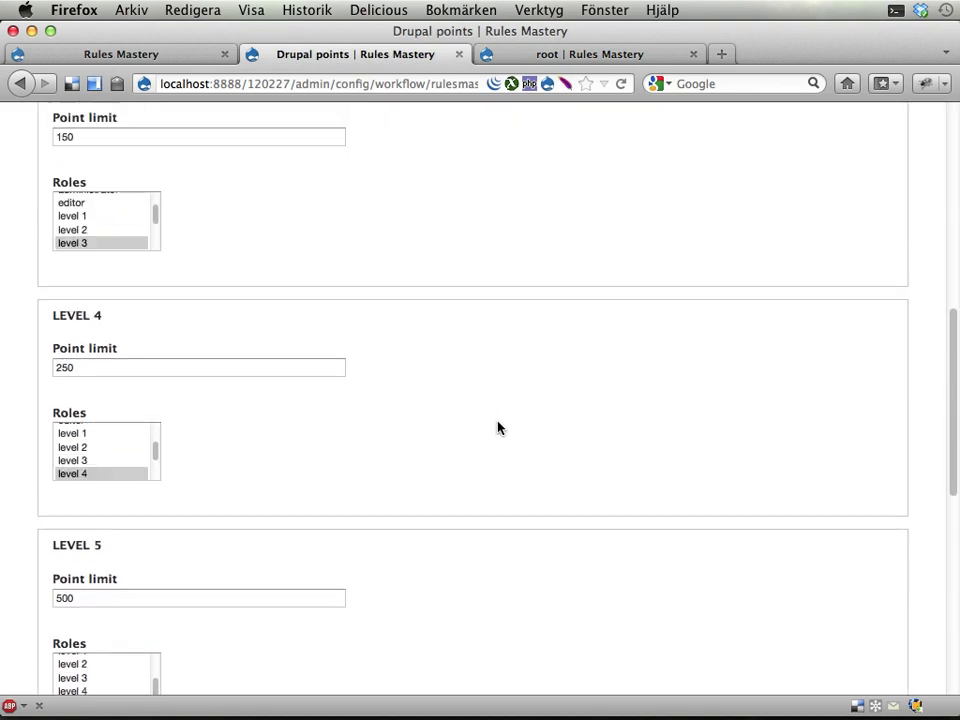
click(609, 55)
click(70, 618)
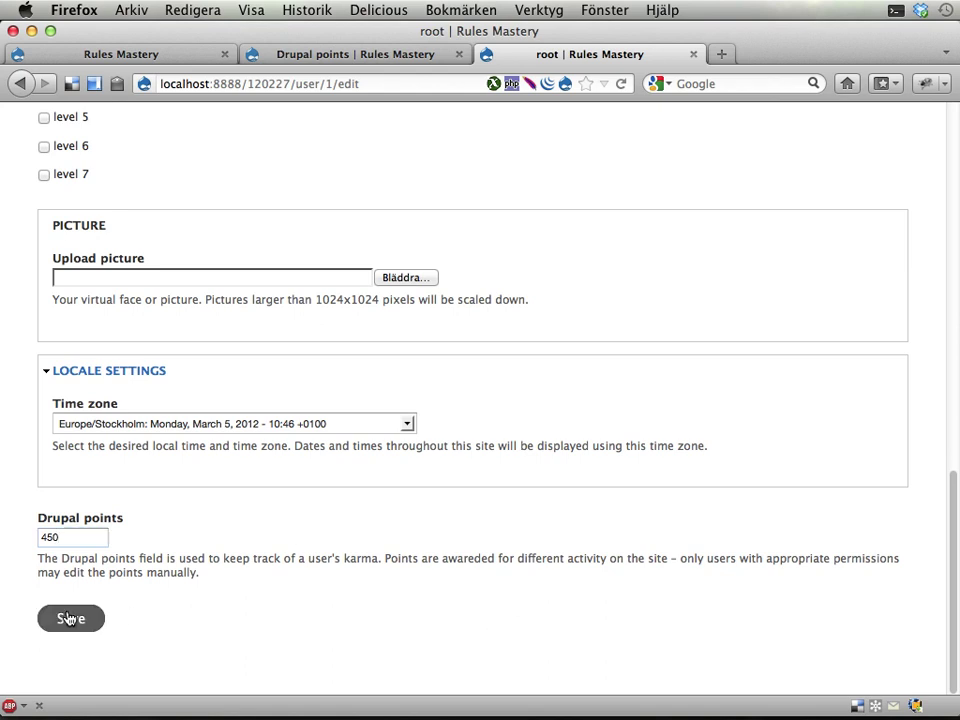
scroll(586, 510, down, 10)
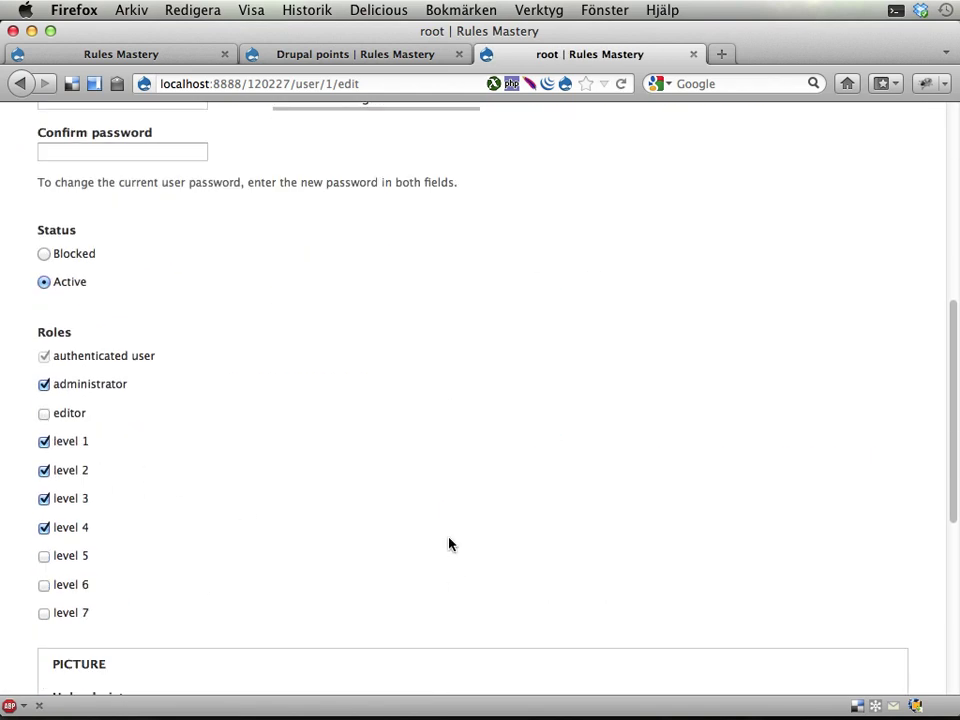
Set the root account's Drupal points to 500, check it against the Level 5 point limit, and save the account.
scroll(449, 543, down, 9)
double_click(92, 538)
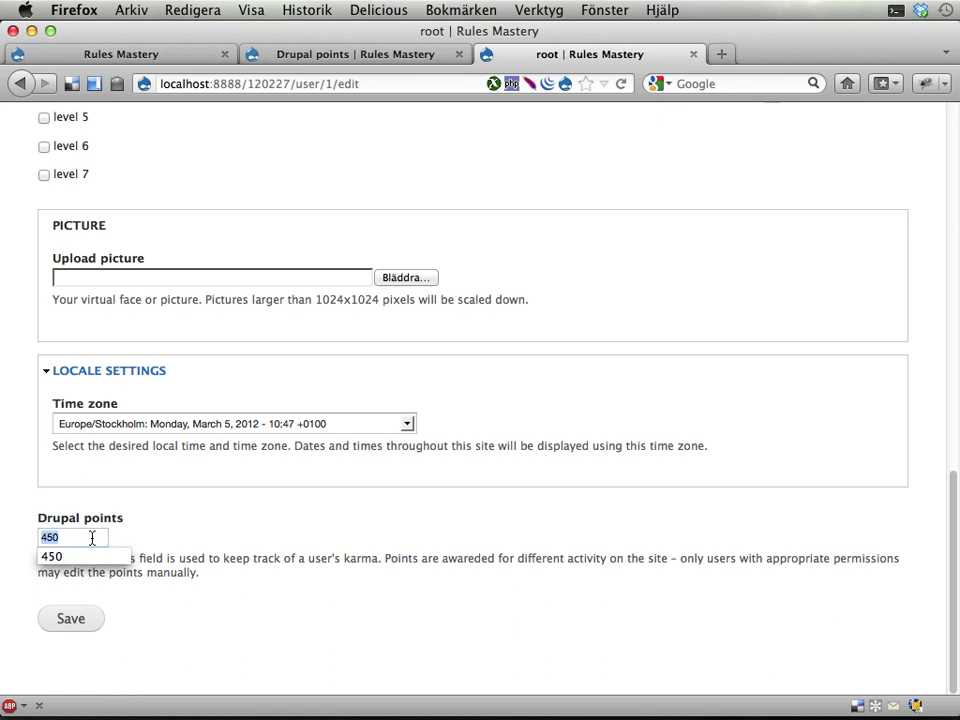
text(500)
key(Escape)
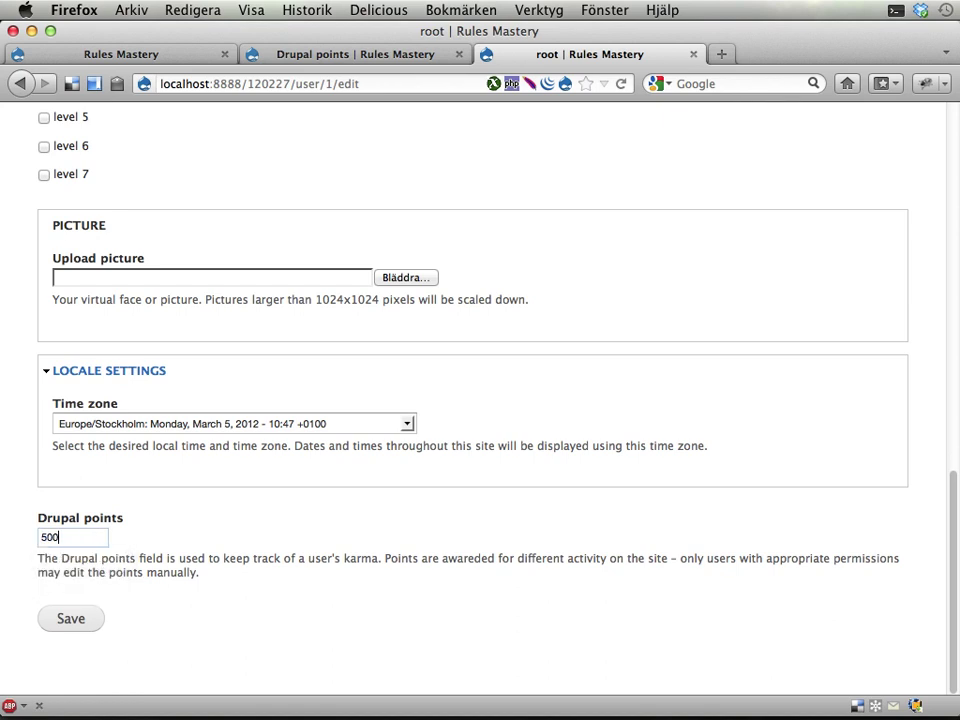
key(ctrl+shift+Tab)
scroll(257, 586, down, 3)
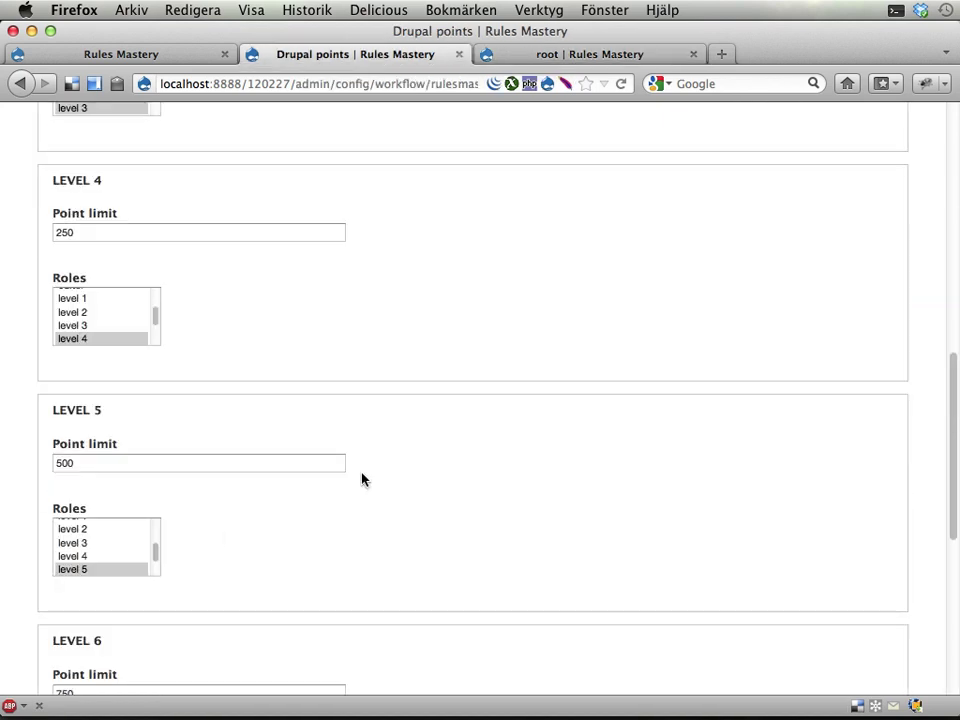
key(ctrl+Tab)
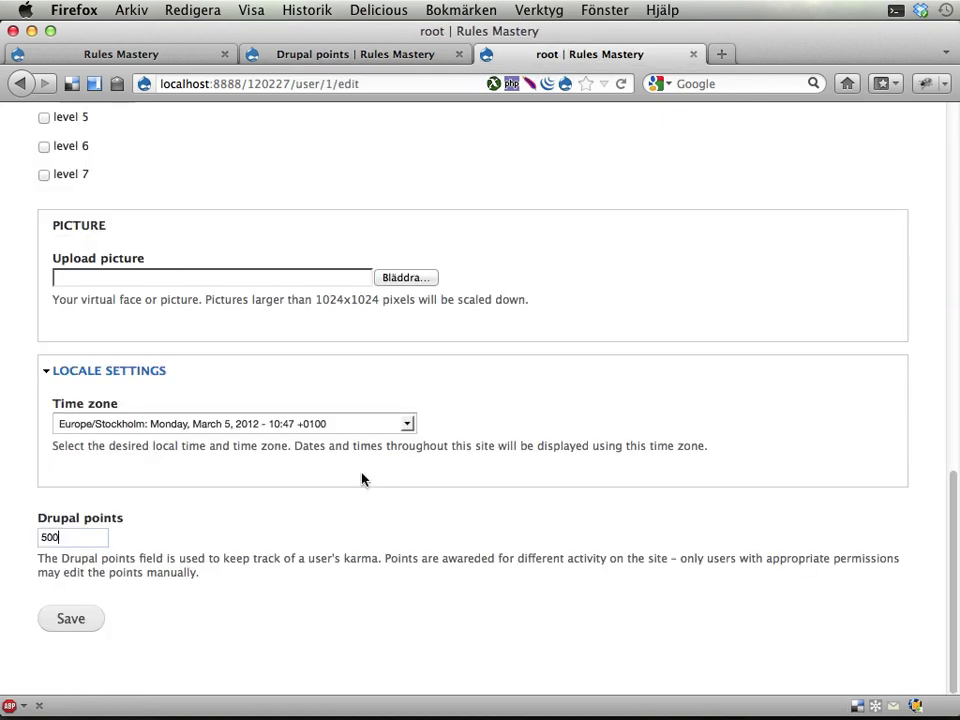
click(64, 620)
Check which level roles the root account has after the save.
scroll(568, 461, down, 10)
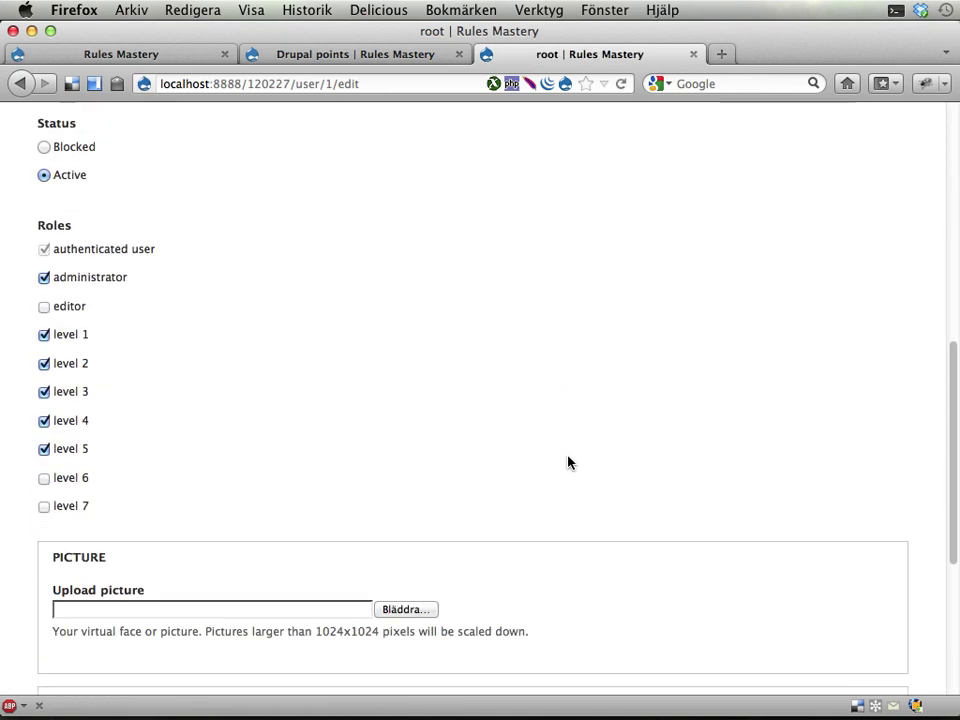
scroll(538, 386, up, 8)
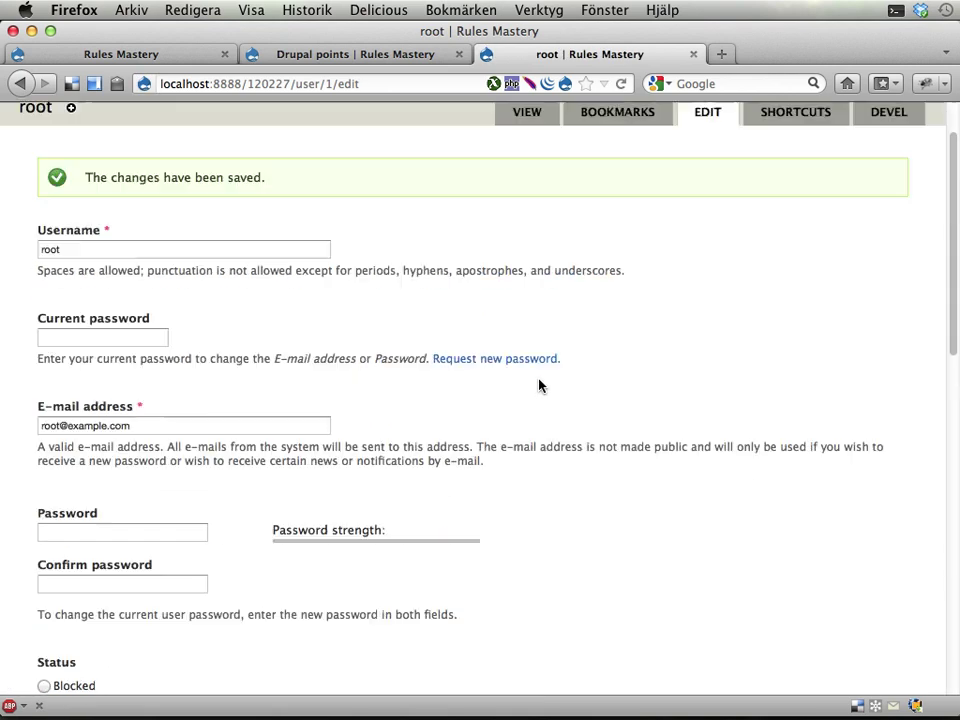
scroll(538, 386, up, 2)
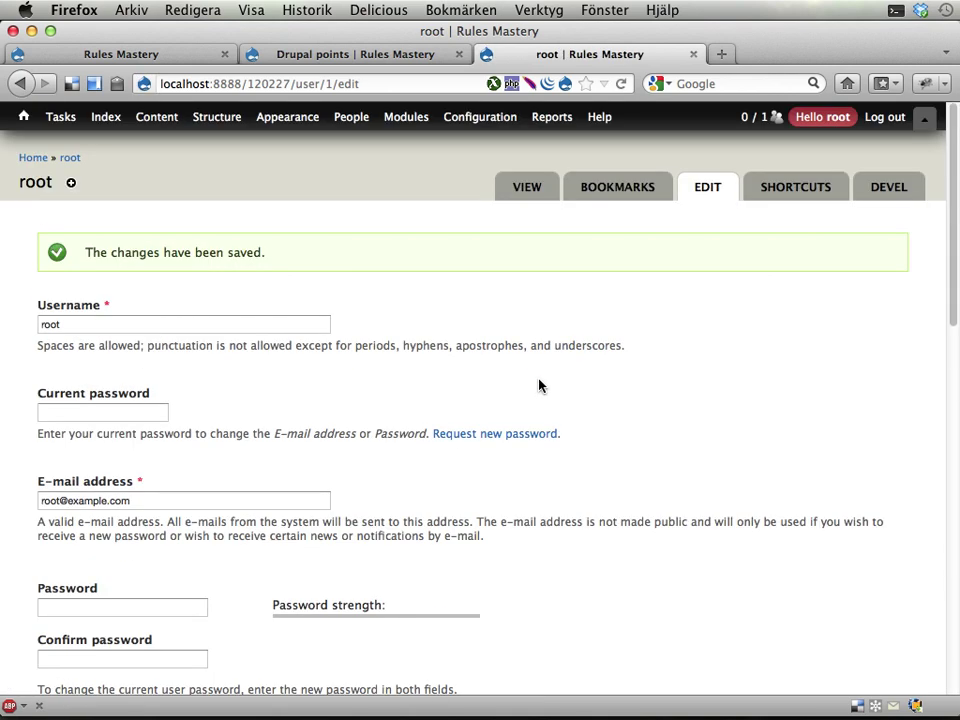
Open the Rules overview in a separate tab and examine the event of the "Actions on account update" rule.
mouse_move(480, 117)
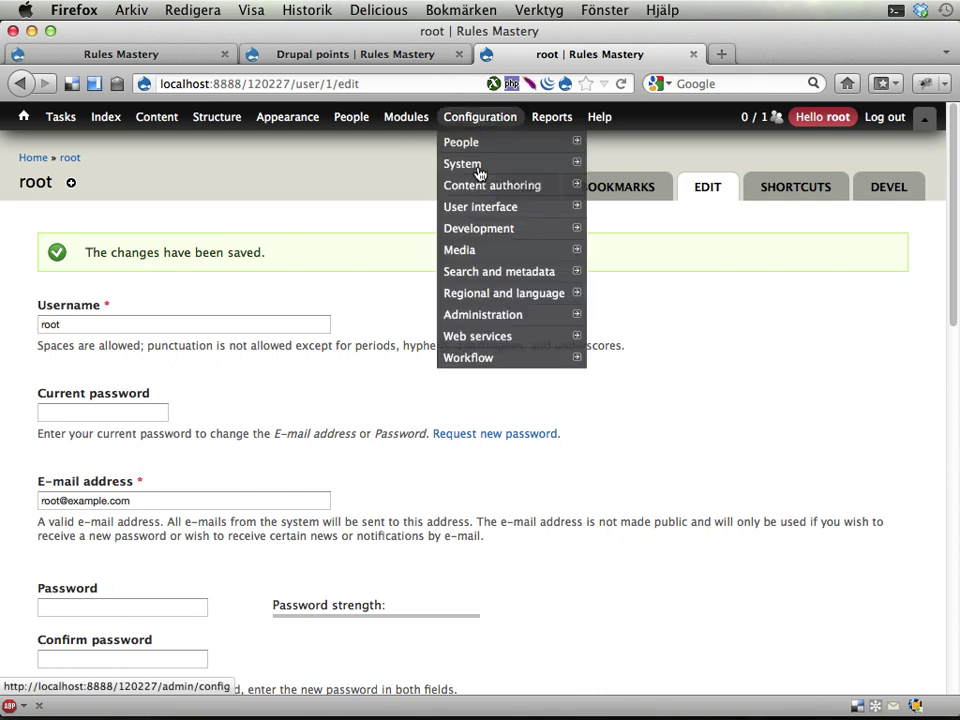
mouse_move(476, 360)
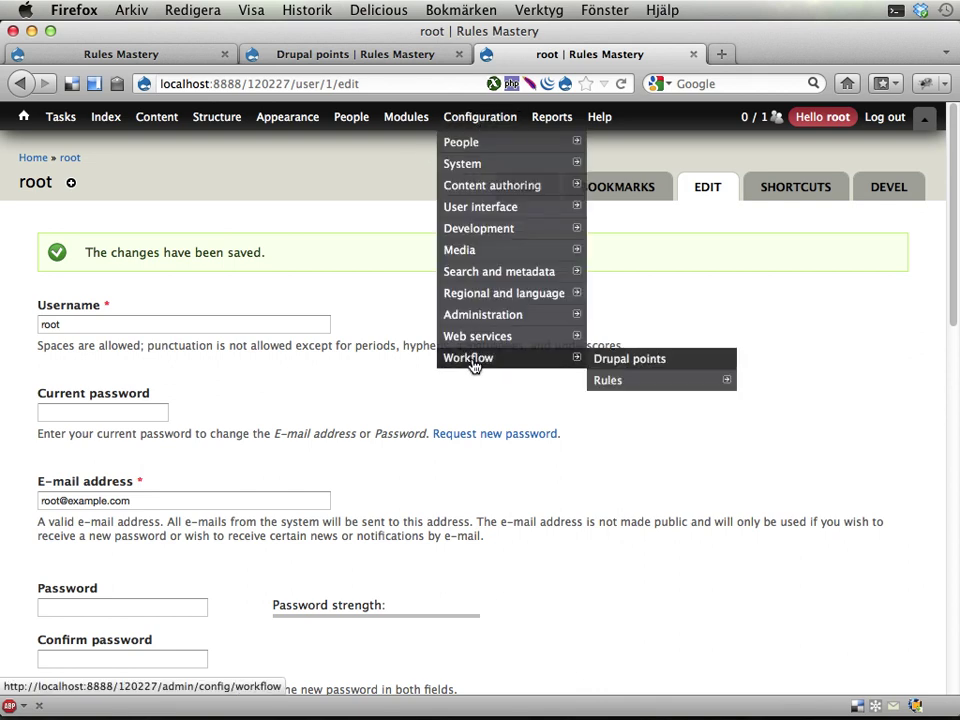
click(620, 384)
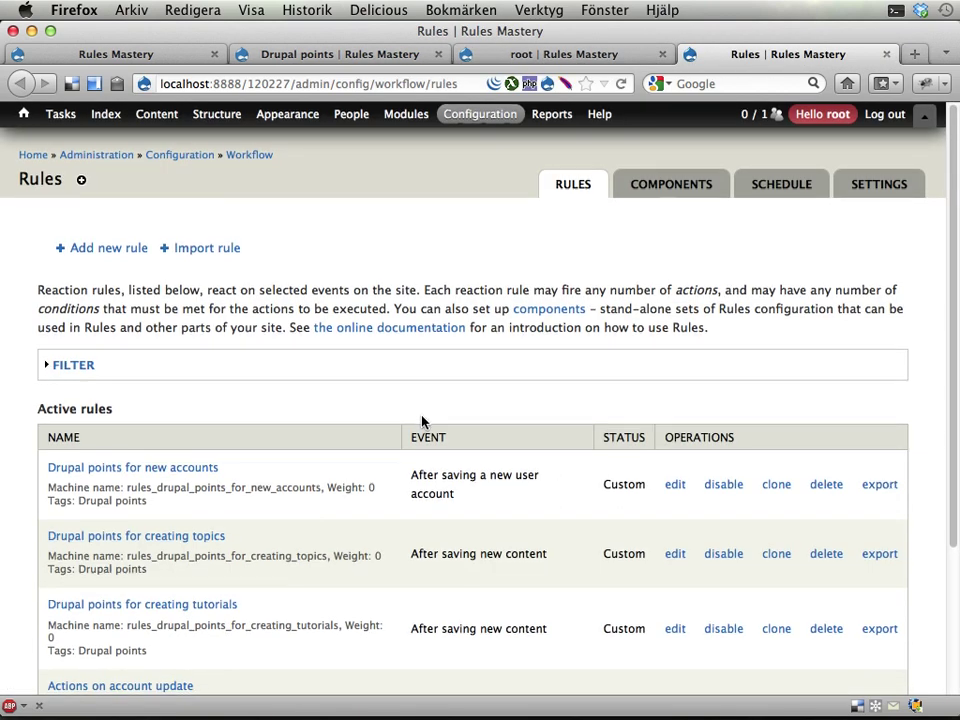
scroll(422, 422, down, 4)
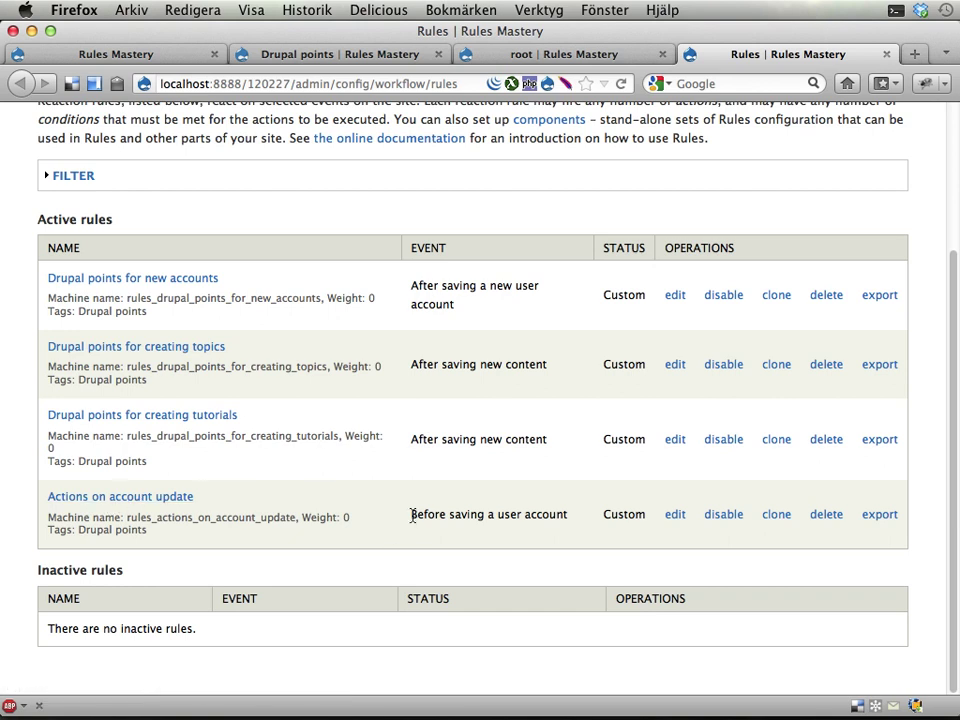
drag(411, 514, 584, 517)
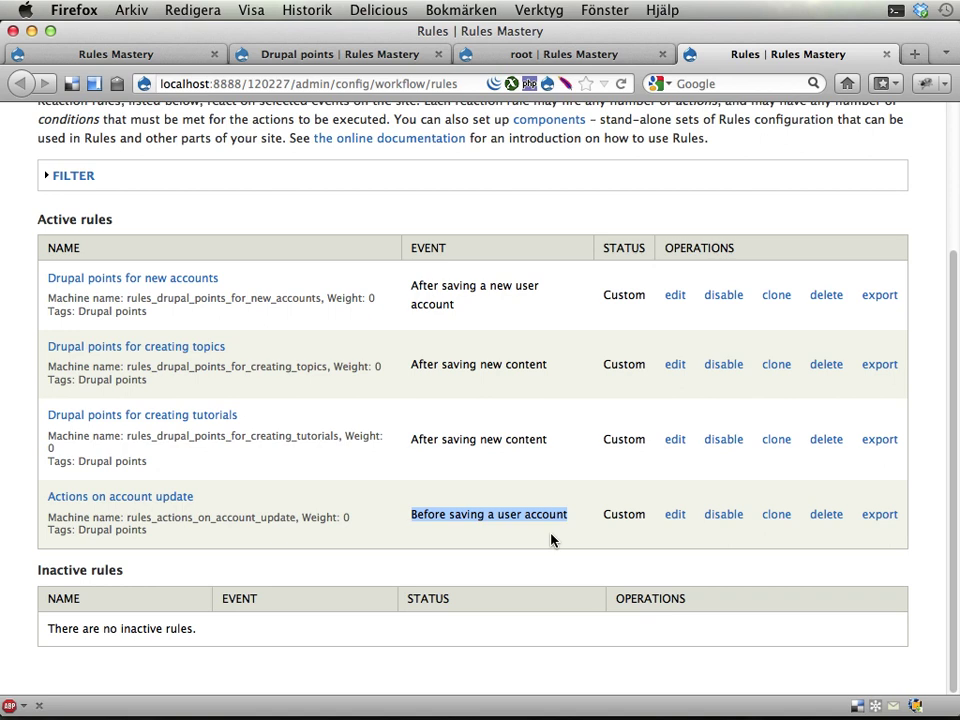
scroll(551, 540, up, 4)
scroll(551, 540, down, 3)
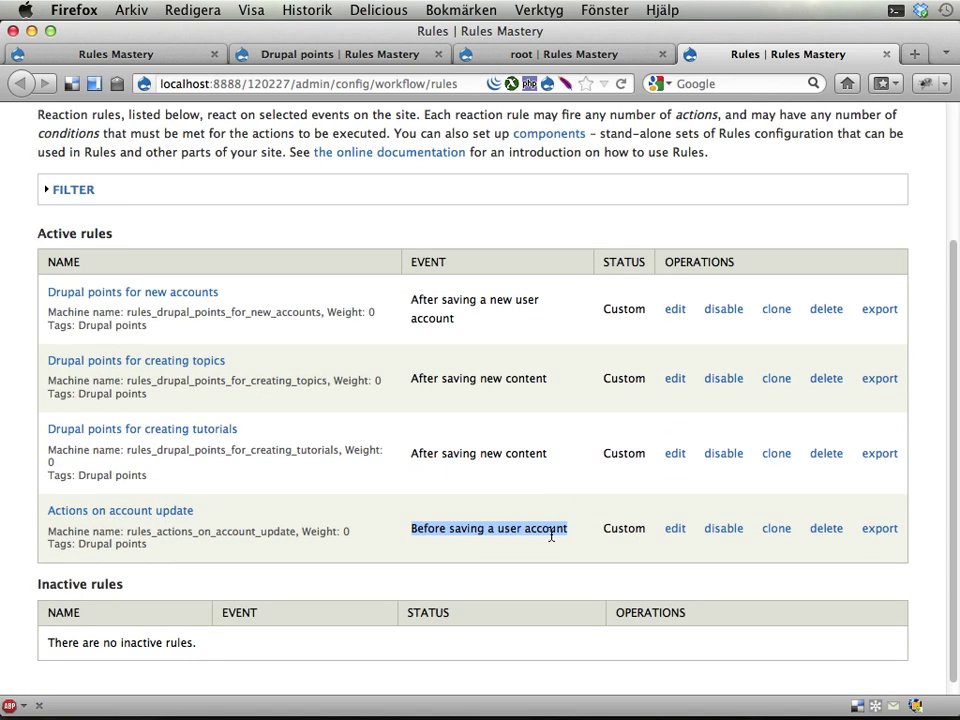
Revisit the Drupal points settings page and return to the Rules Mastery front page.
click(291, 52)
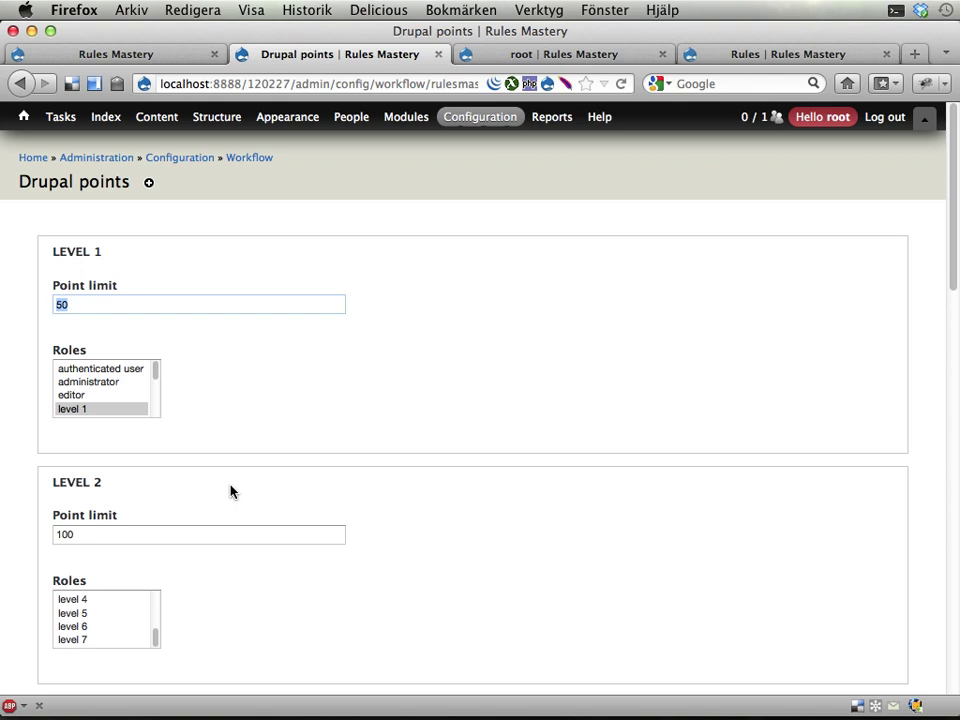
key(ctrl+shift+Tab)
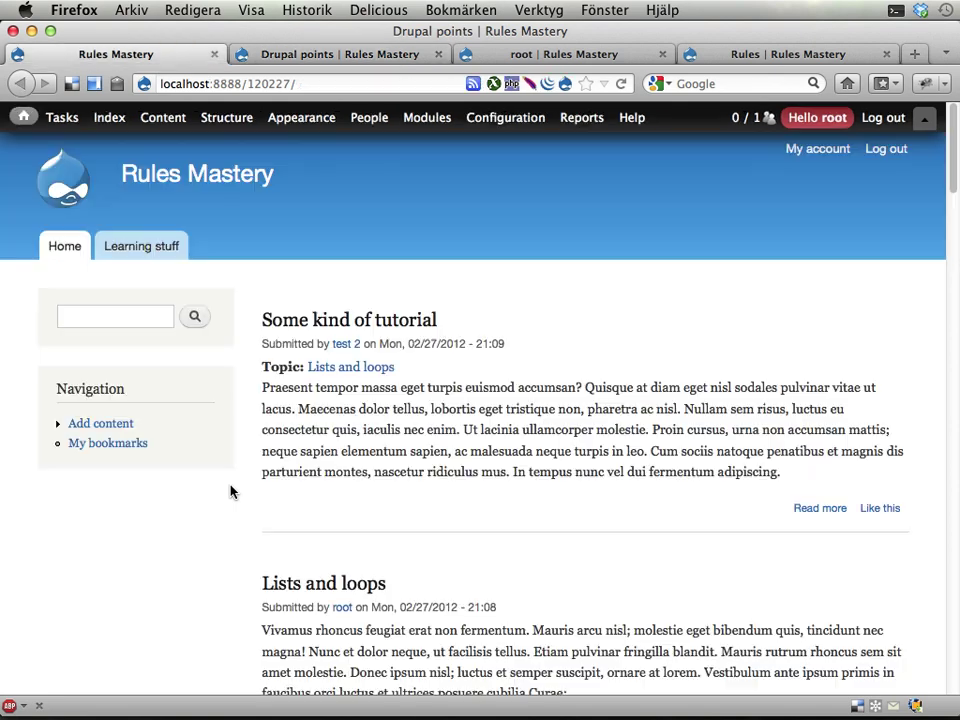